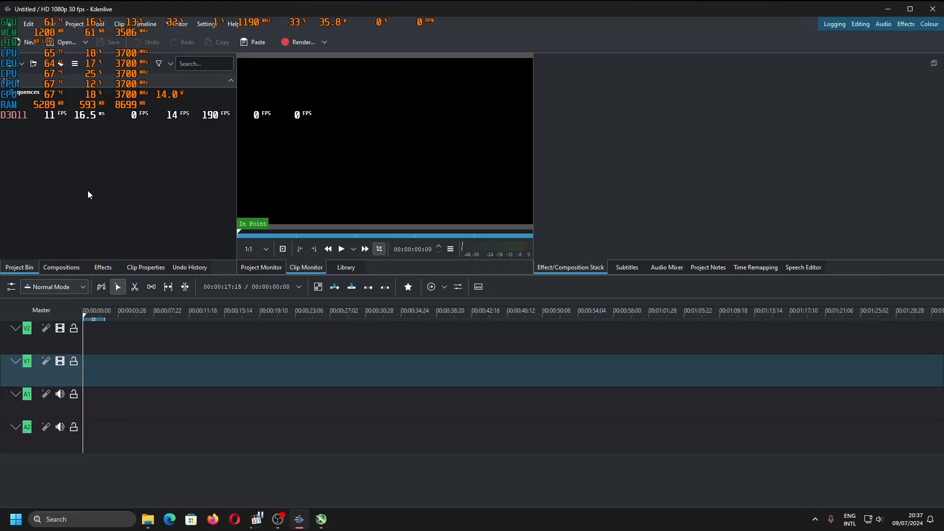
# Switch to File Explorer, run MSIAfterburnerSetup466Beta3 with permission to make changes, and continue to the component selection
pyautogui.hotkey('alt', 'Tab')
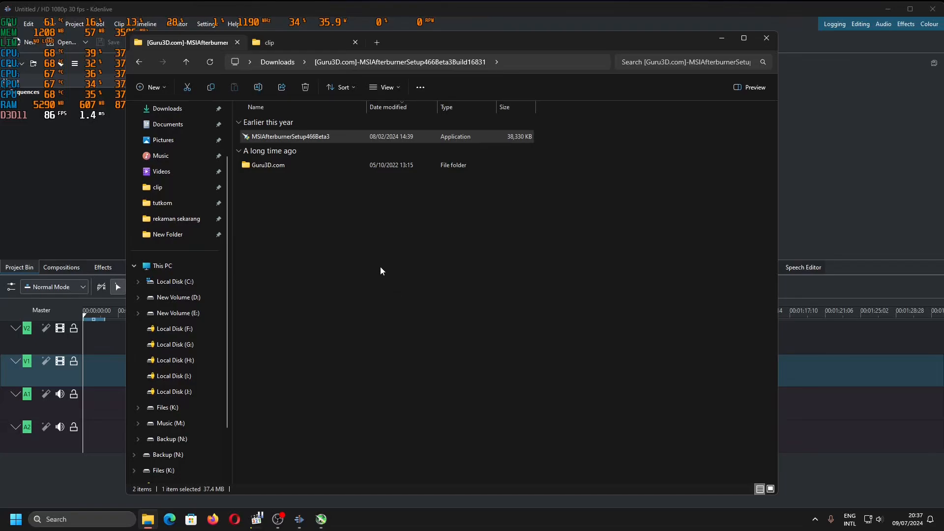
pyautogui.doubleClick(337, 136)
pyautogui.click(415, 372)
pyautogui.click(522, 336)
pyautogui.click(524, 337)
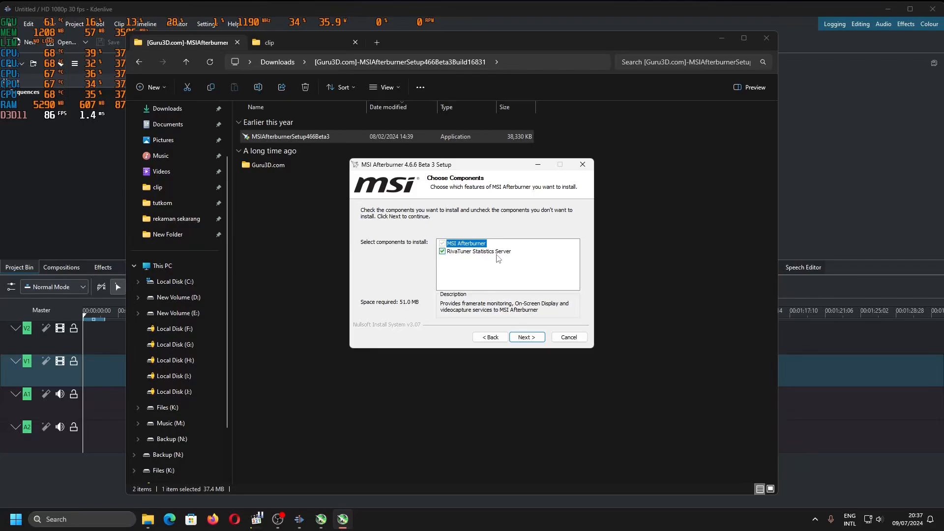
# Try to install MSI Afterburner with the RivaTuner Statistics Server component excluded
pyautogui.click(497, 256)
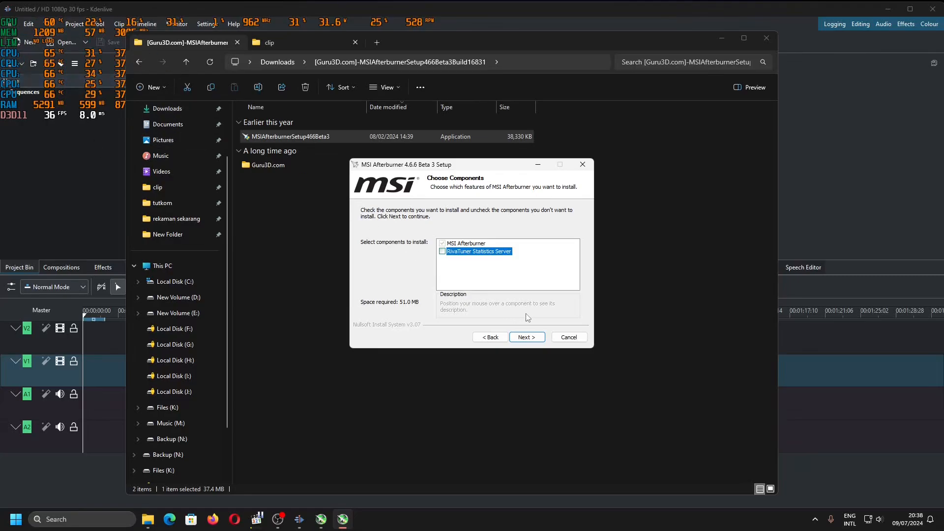
pyautogui.click(528, 338)
pyautogui.click(525, 337)
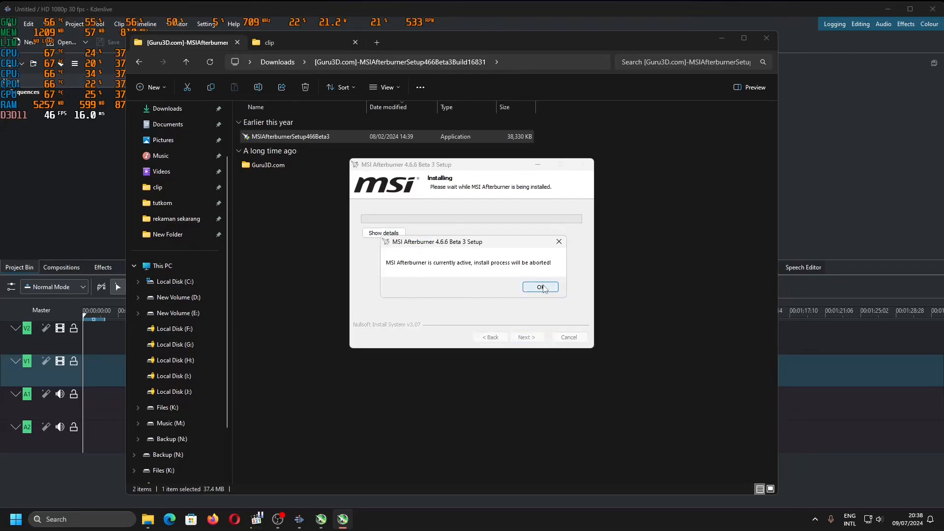
pyautogui.click(541, 287)
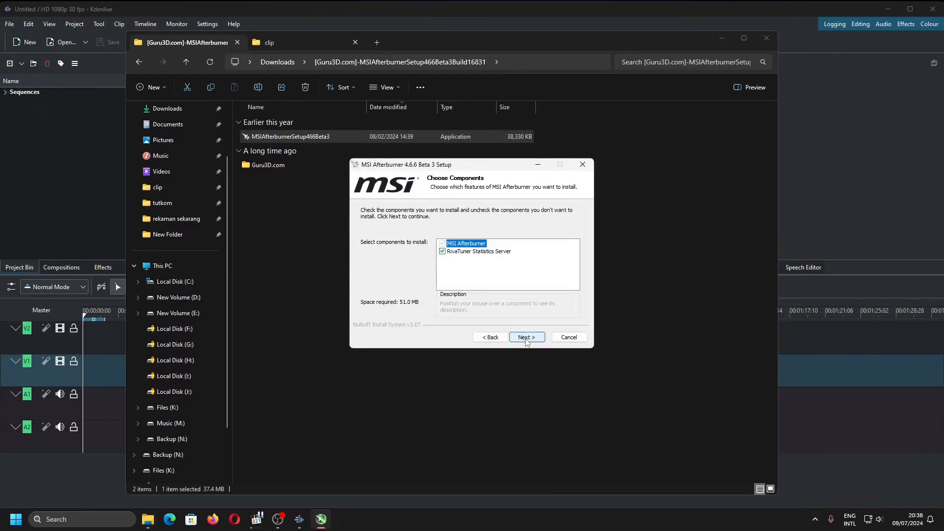
# Install MSI Afterburner with RivaTuner Statistics Server included, and open the On-Screen Display settings in Afterburner's properties
pyautogui.click(526, 338)
pyautogui.click(526, 338)
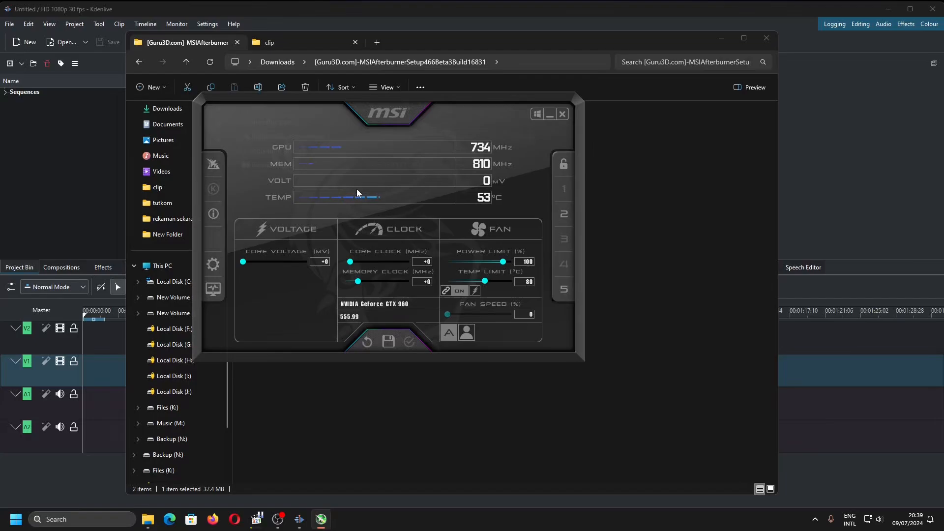
pyautogui.click(213, 264)
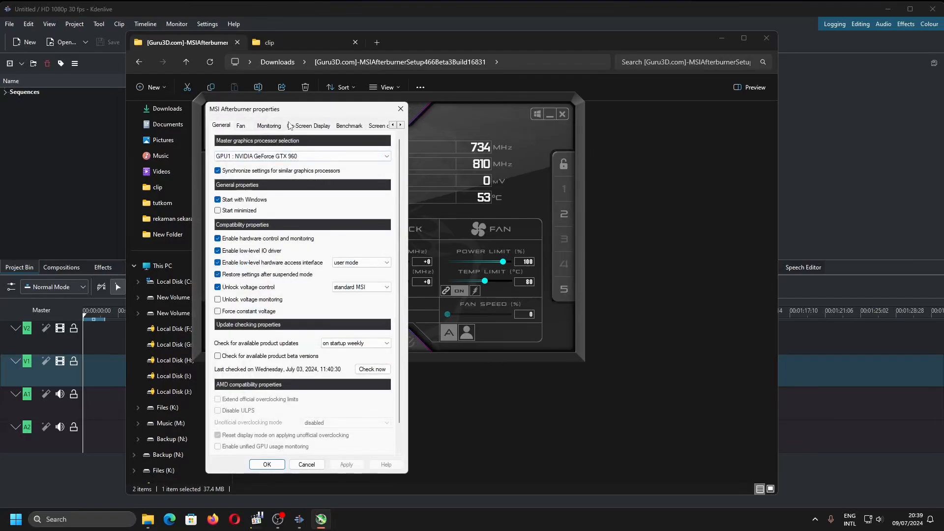
pyautogui.click(306, 126)
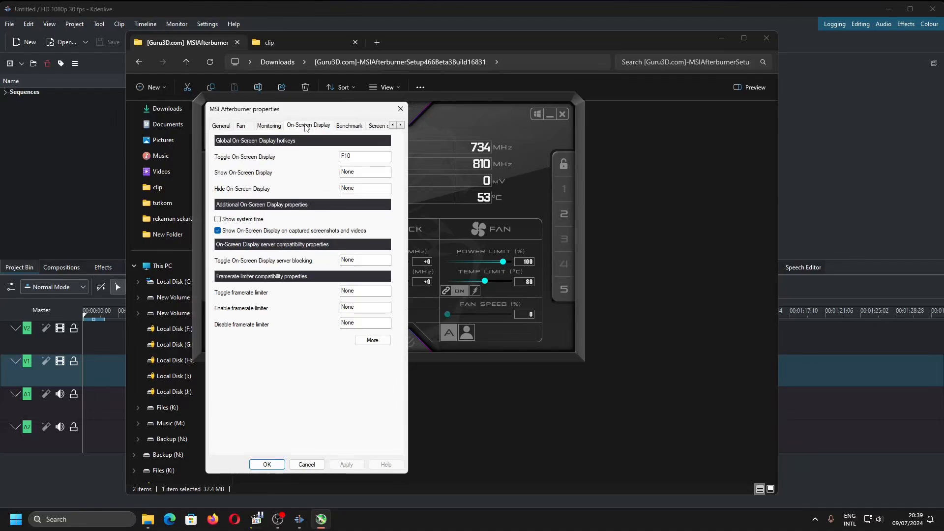
# Uninstall RivaTuner Statistics Server 7.3.5 from the Windows installed apps
pyautogui.click(814, 524)
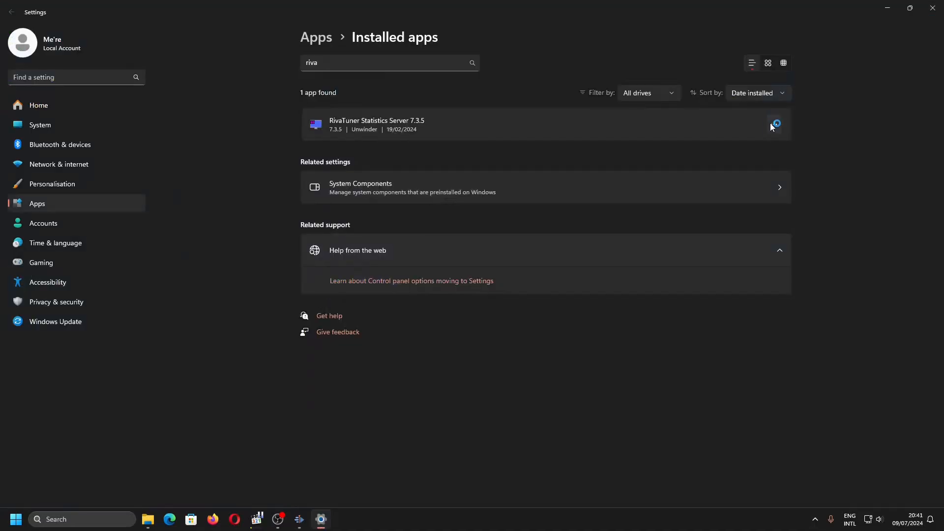
pyautogui.click(773, 124)
pyautogui.click(669, 161)
pyautogui.click(754, 177)
pyautogui.click(520, 297)
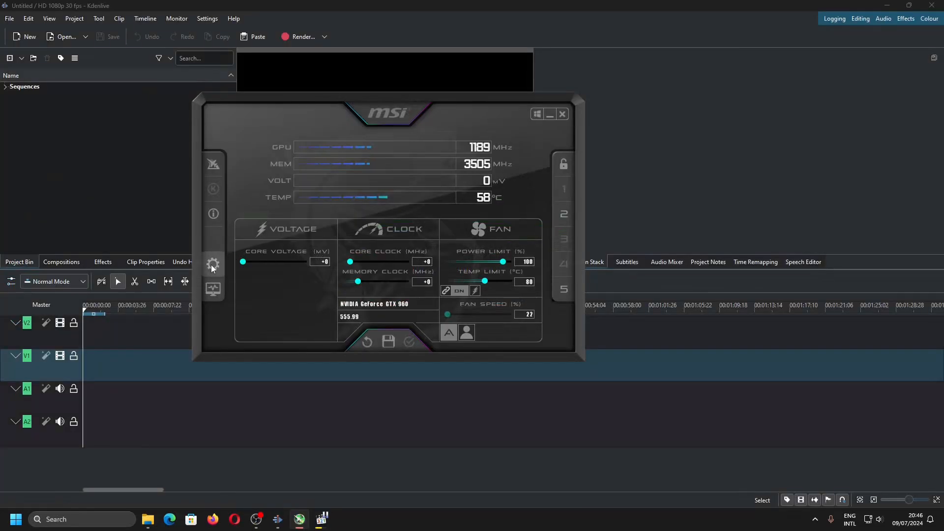
# Open MSI Afterburner's properties and check whether On-Screen Display settings are offered without RivaTuner Statistics Server
pyautogui.click(212, 265)
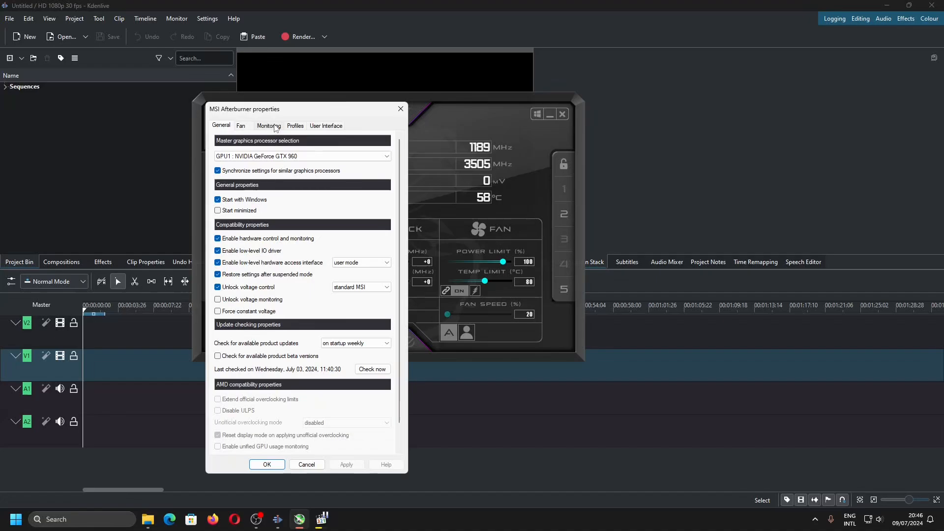
pyautogui.click(814, 519)
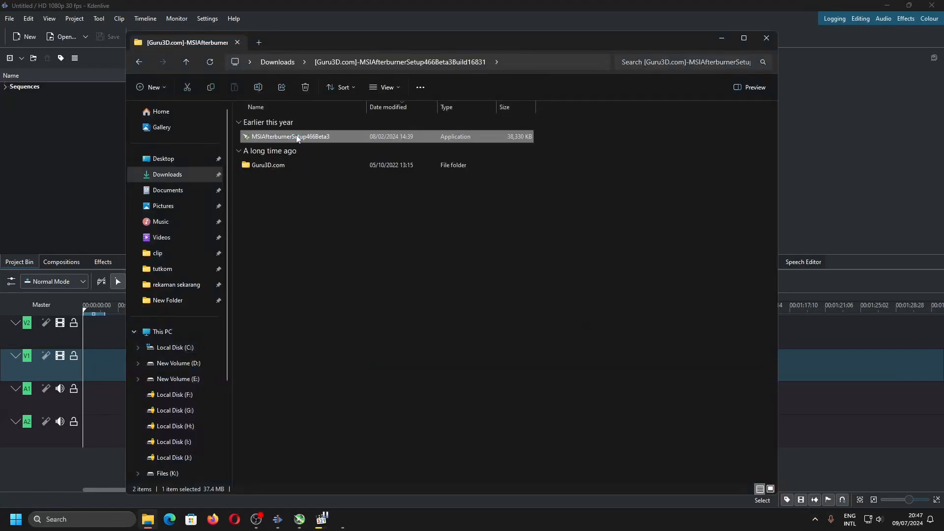
# Run MSIAfterburnerSetup466Beta3 again in English, accept the license agreement and continue to the component selection
pyautogui.doubleClick(301, 136)
pyautogui.click(409, 372)
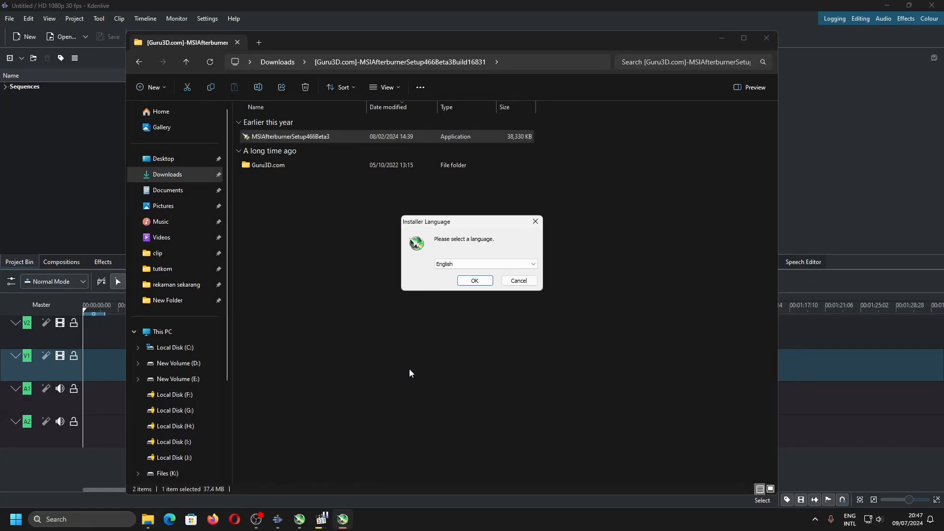
pyautogui.click(475, 281)
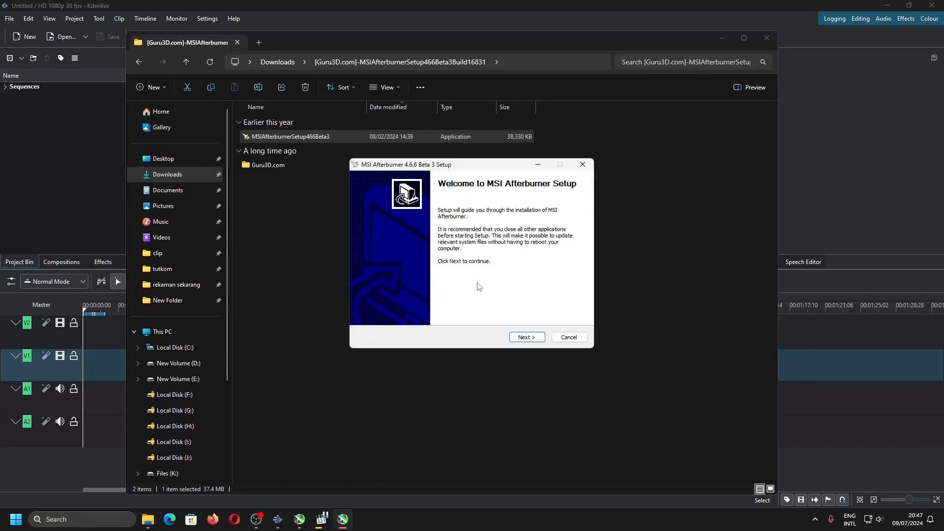
pyautogui.click(533, 337)
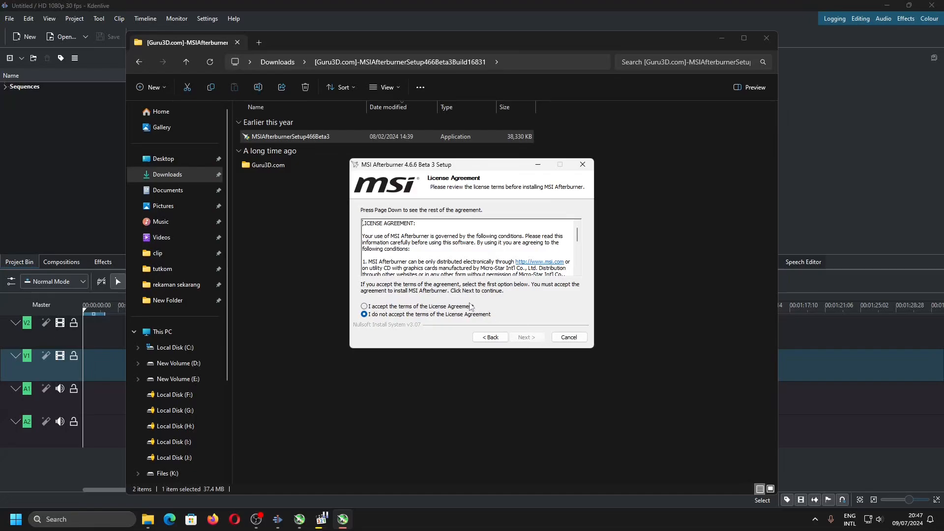
pyautogui.click(470, 306)
pyautogui.click(532, 338)
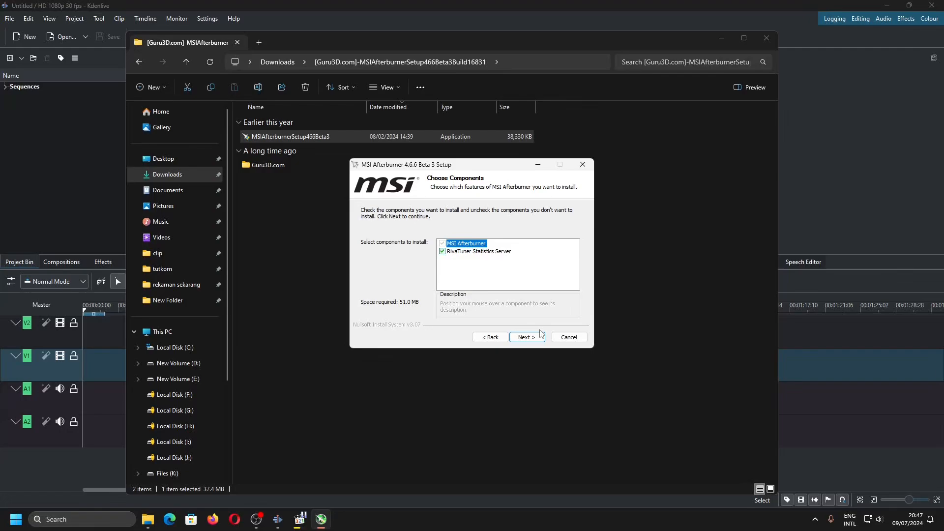
# Install both MSI Afterburner and RivaTuner Statistics Server, and complete the setup
pyautogui.click(541, 335)
pyautogui.click(541, 337)
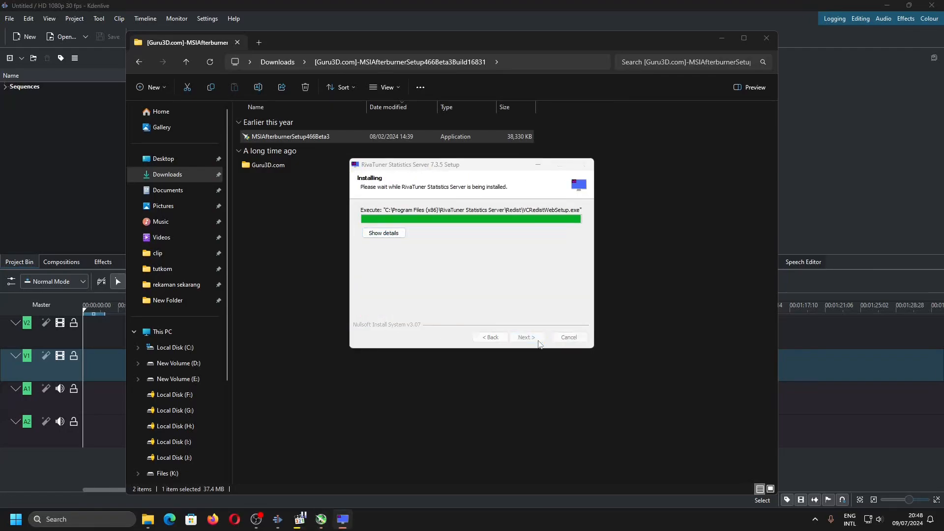
pyautogui.click(527, 337)
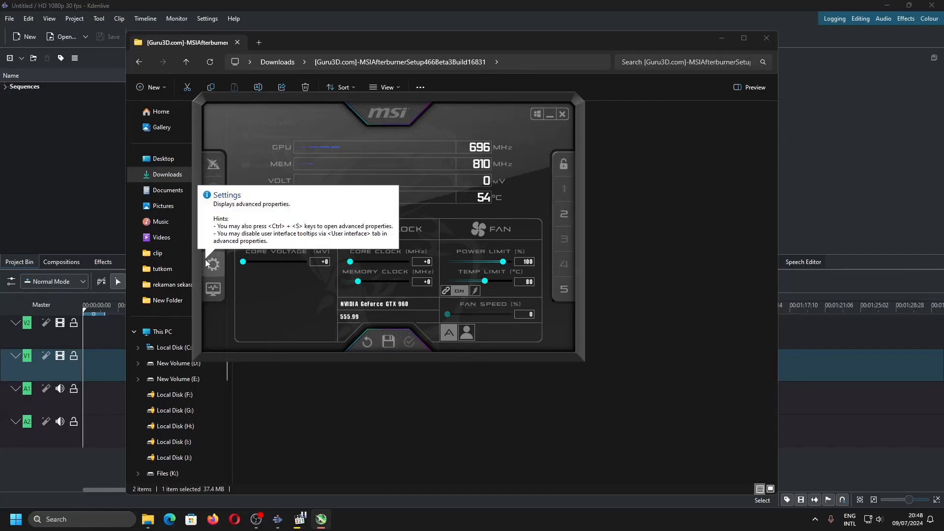
# In Afterburner's On-Screen Display properties, set the Toggle On-Screen Display hotkey to F10 and apply it
pyautogui.click(213, 263)
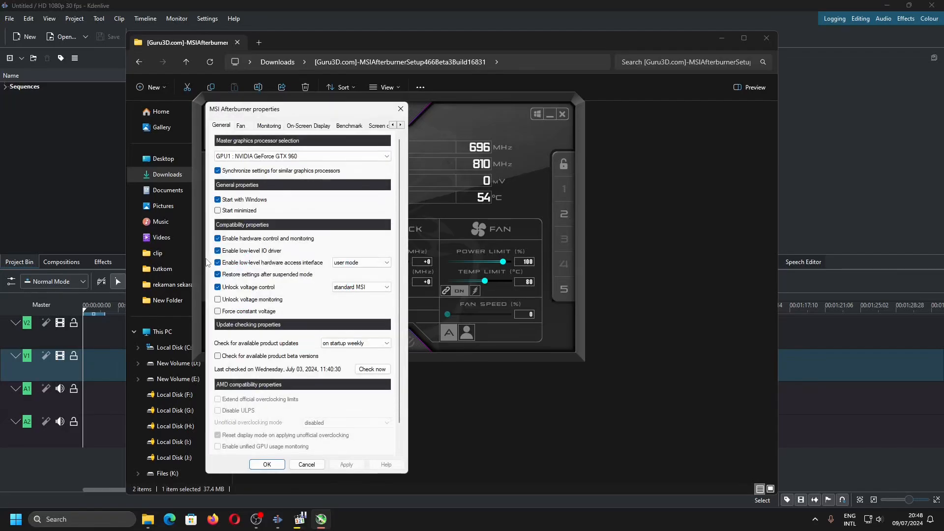
pyautogui.click(301, 126)
pyautogui.click(358, 156)
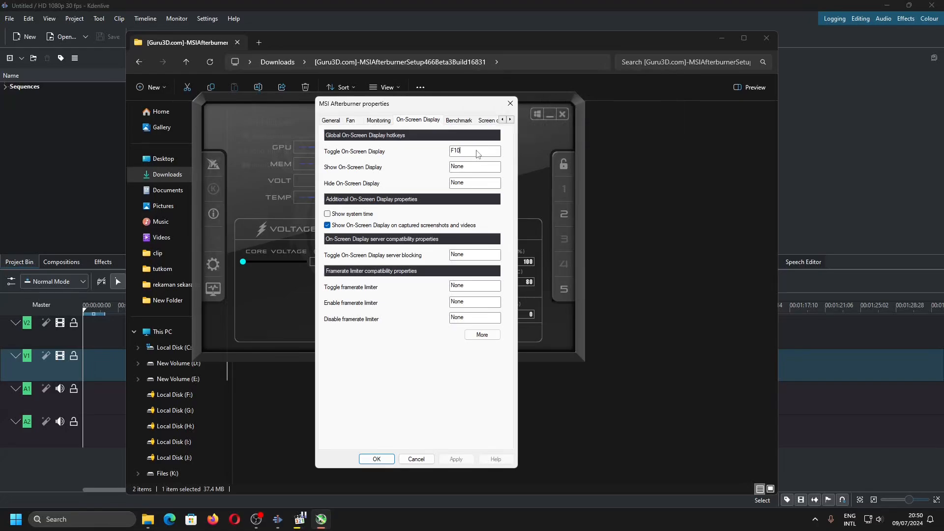
pyautogui.press('F5')
pyautogui.press('BackSpace')
pyautogui.press('F5')
pyautogui.press('F10')
pyautogui.click(460, 461)
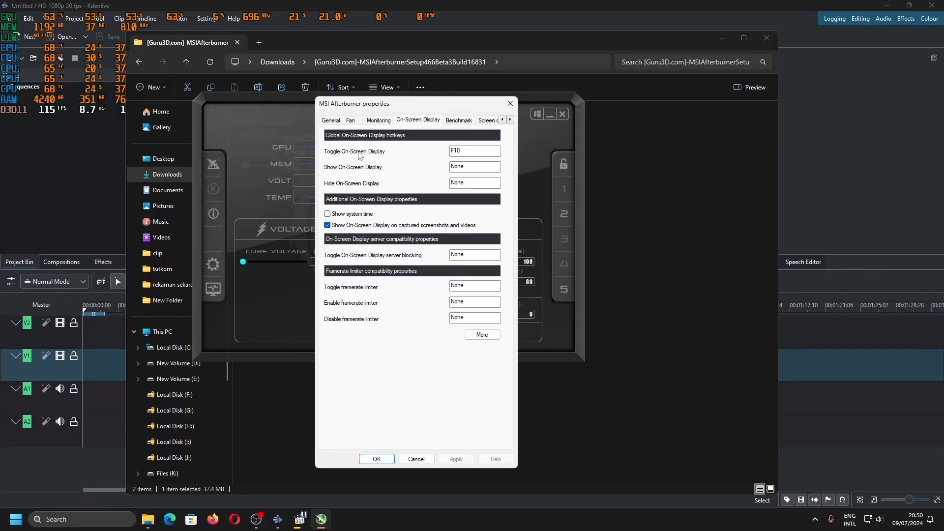
# Disable Show in On-Screen Display for all monitoring graphs from GPU temperature through Framerate 0.1% Low, and apply the change
pyautogui.click(380, 122)
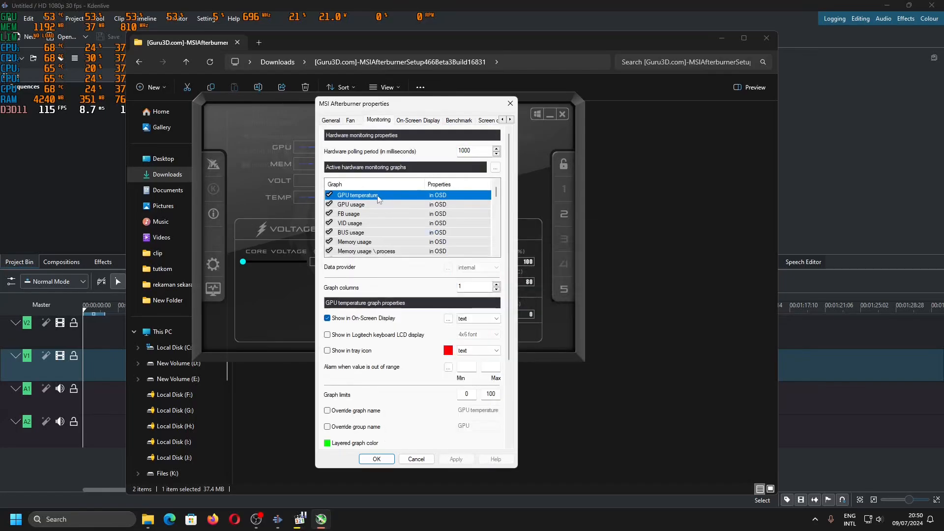
pyautogui.scroll(-15, 378, 198)
pyautogui.keyDown('shift'); pyautogui.click(380, 251); pyautogui.keyUp('shift')
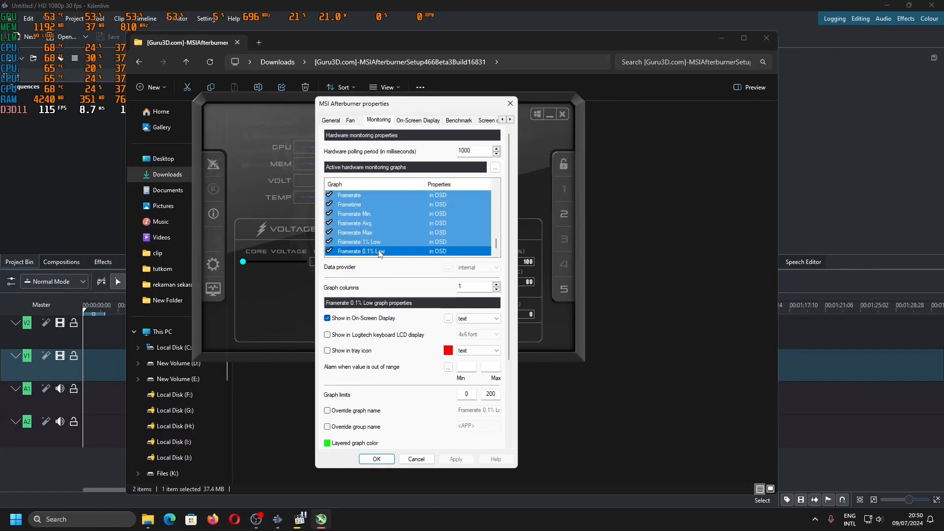
pyautogui.click(334, 319)
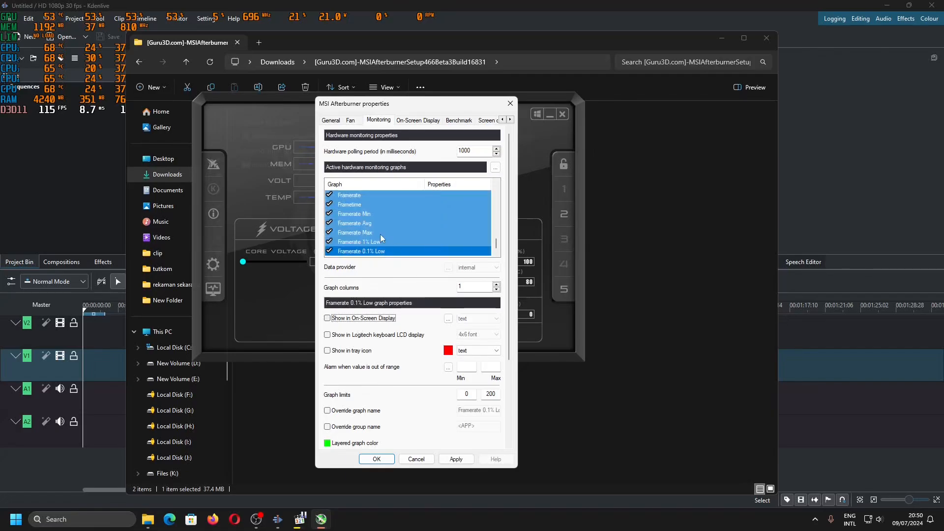
pyautogui.press('shift')
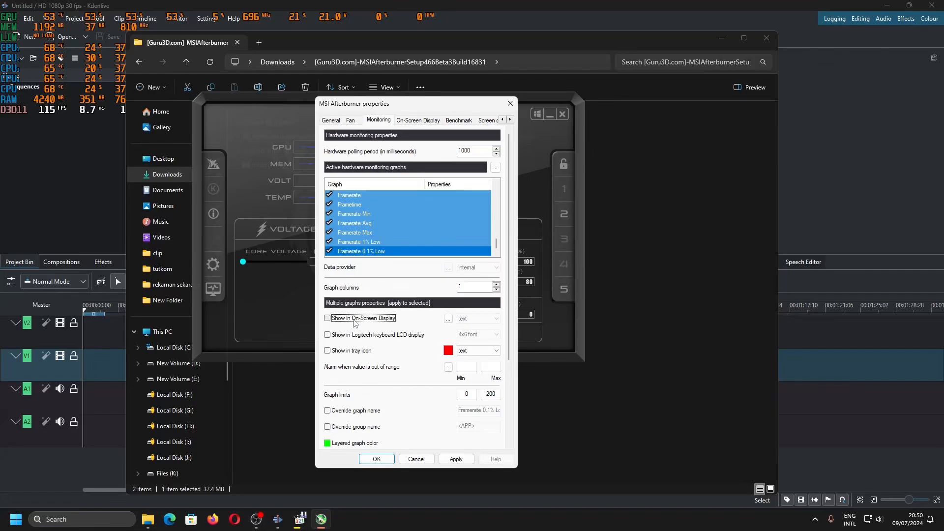
pyautogui.moveTo(354, 323)
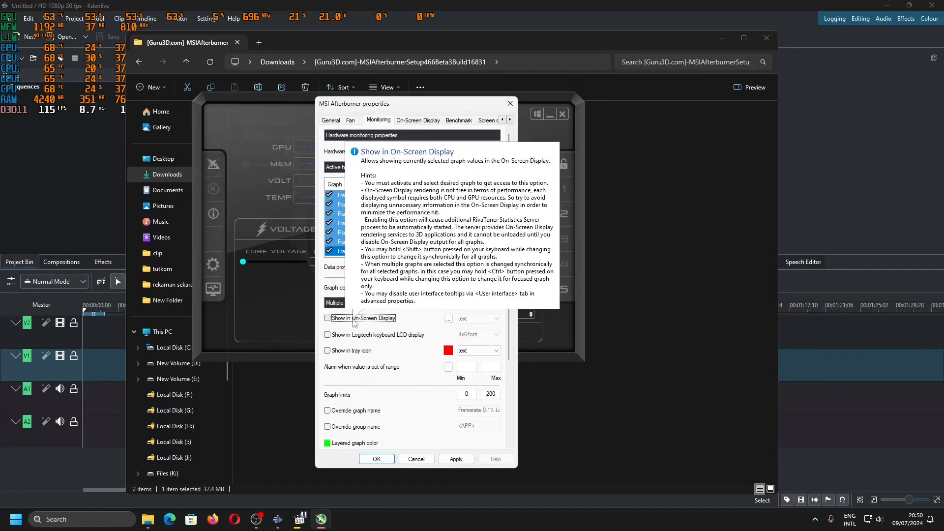
pyautogui.click(354, 323)
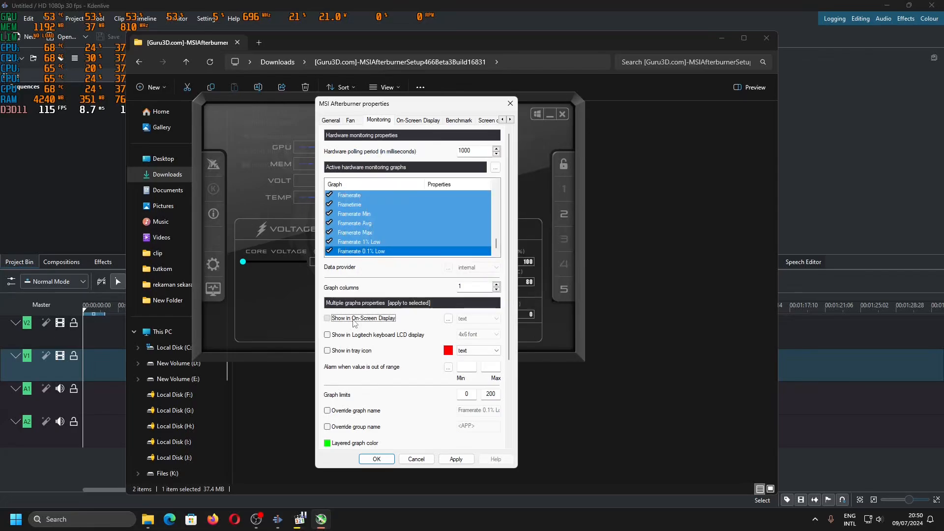
pyautogui.click(354, 323)
pyautogui.click(456, 459)
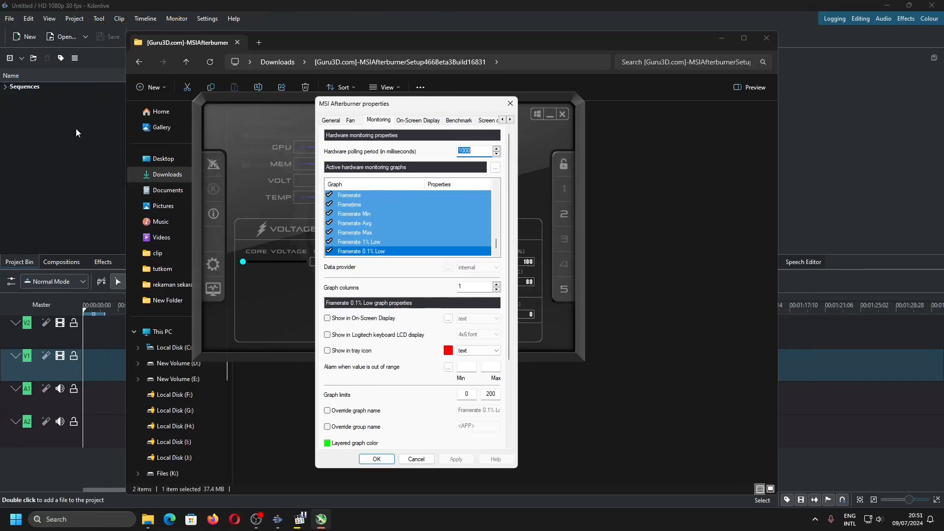
# Enable Show in On-Screen Display for all selected monitoring graphs, apply the change and close the properties
pyautogui.click(327, 318)
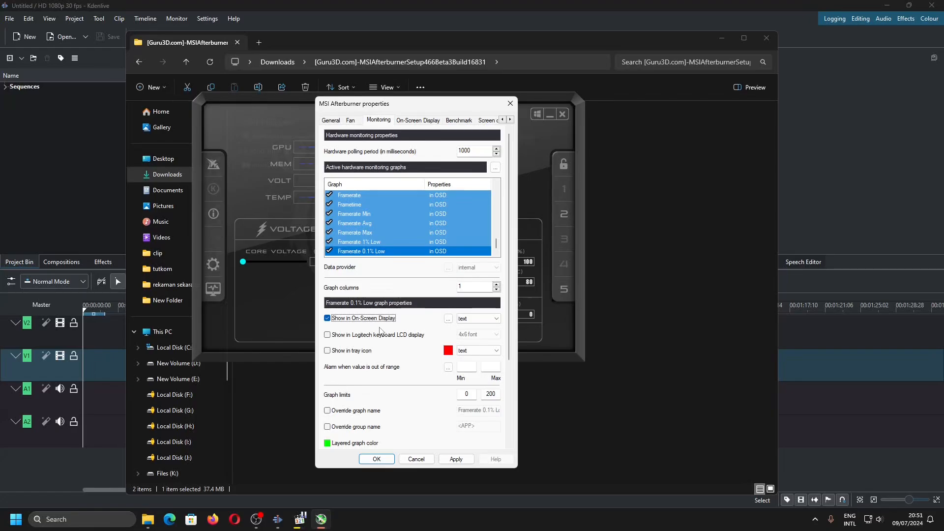
pyautogui.click(456, 458)
pyautogui.click(510, 104)
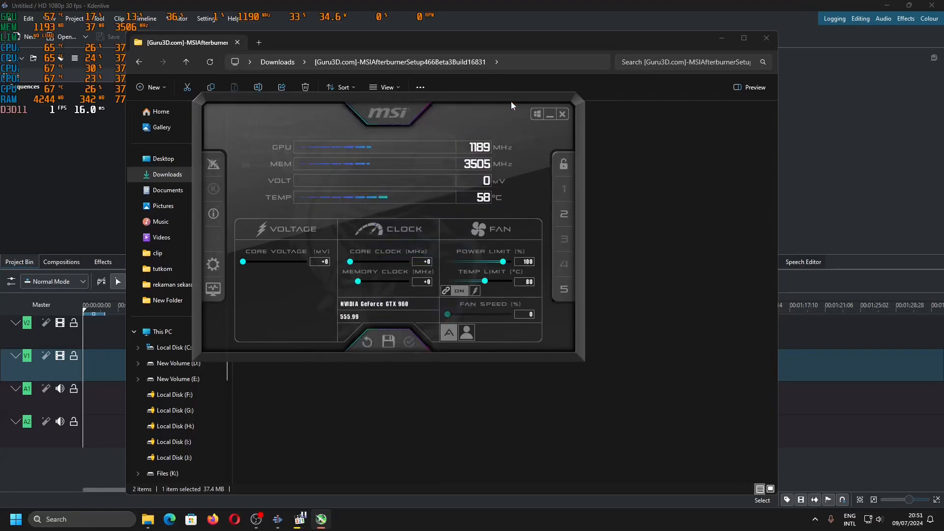
# Close MSI Afterburner and relaunch it as administrator, allowing it to make changes to the device
pyautogui.click(566, 116)
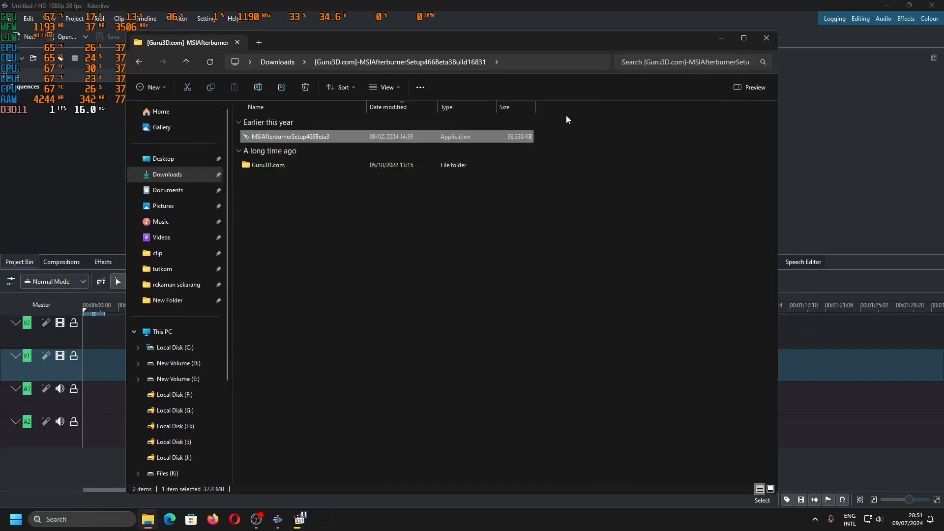
pyautogui.click(15, 518)
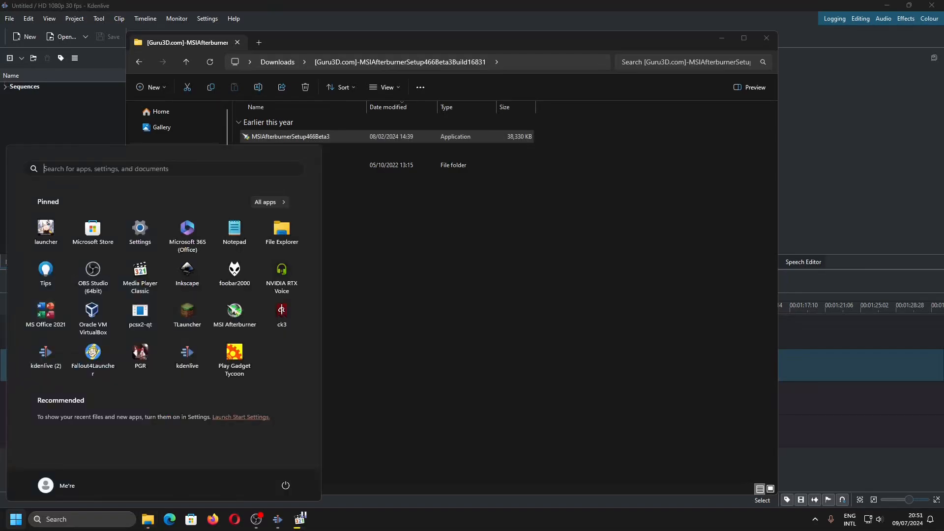
pyautogui.rightClick(227, 323)
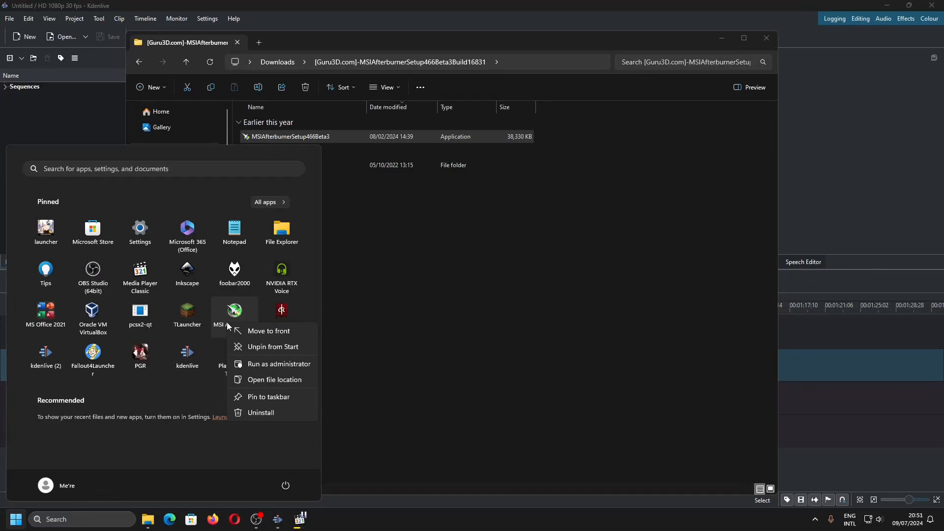
pyautogui.click(271, 364)
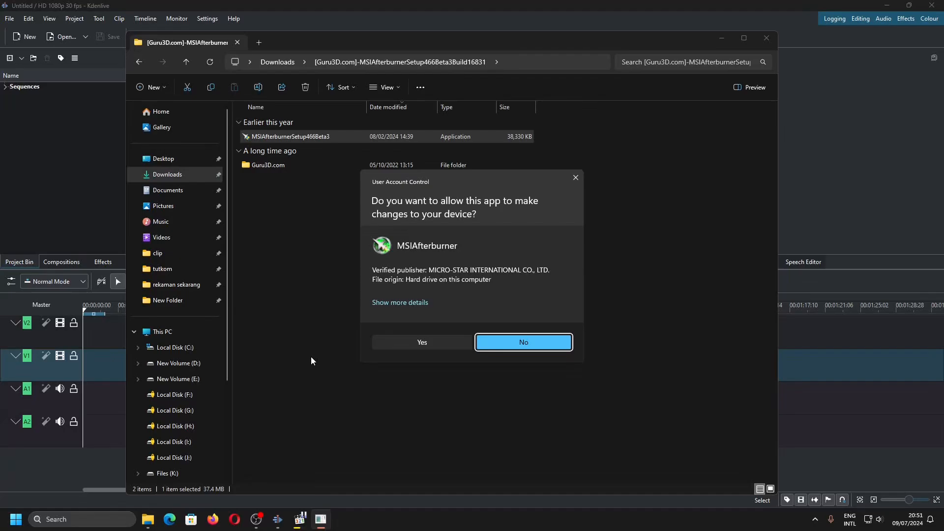
pyautogui.click(402, 346)
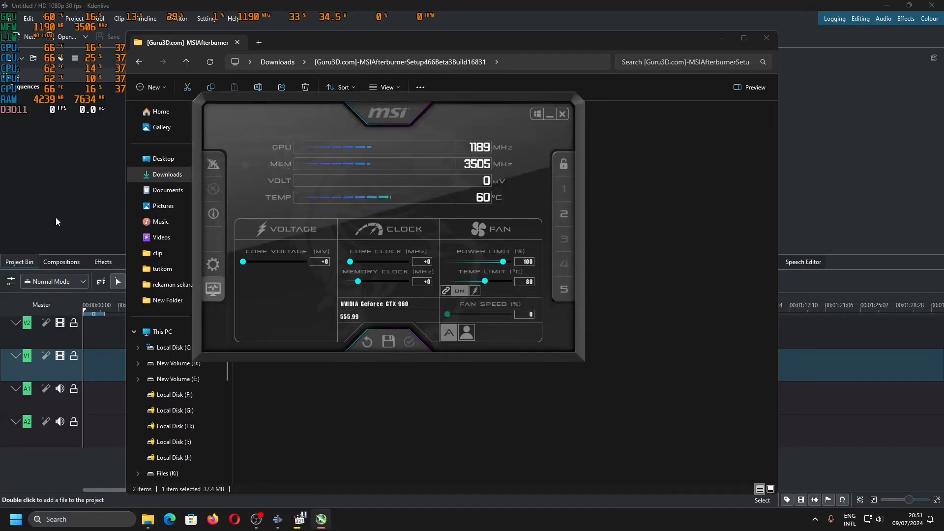
# Switch to RivaTuner Statistics Server and turn on Show On-Screen Display
pyautogui.click(815, 520)
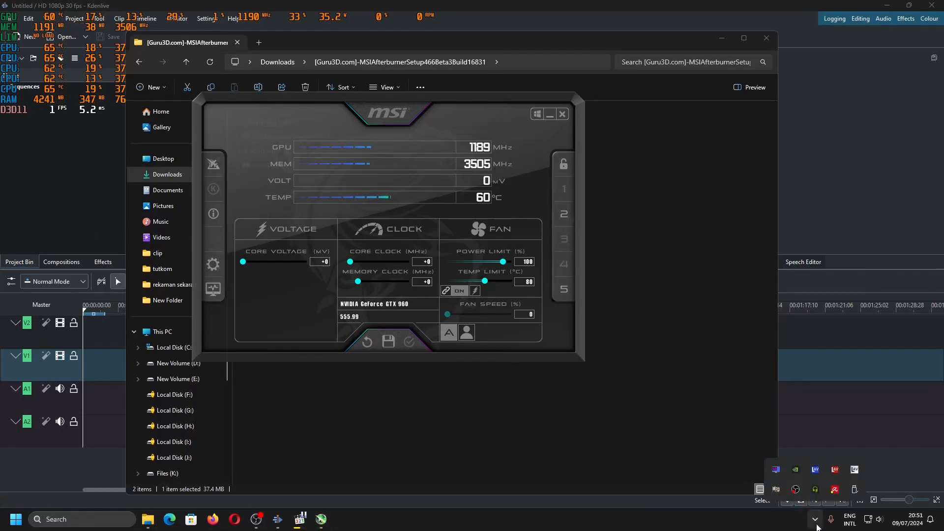
pyautogui.click(777, 470)
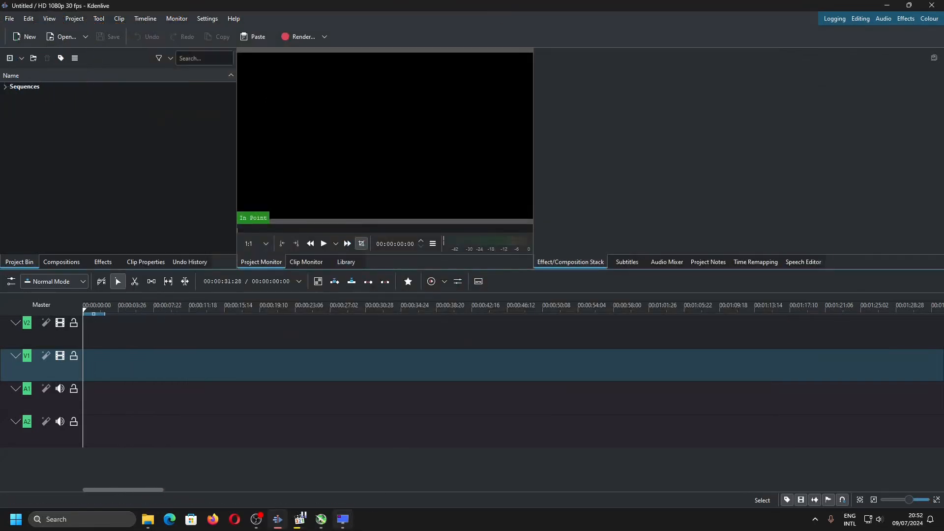
pyautogui.click(683, 132)
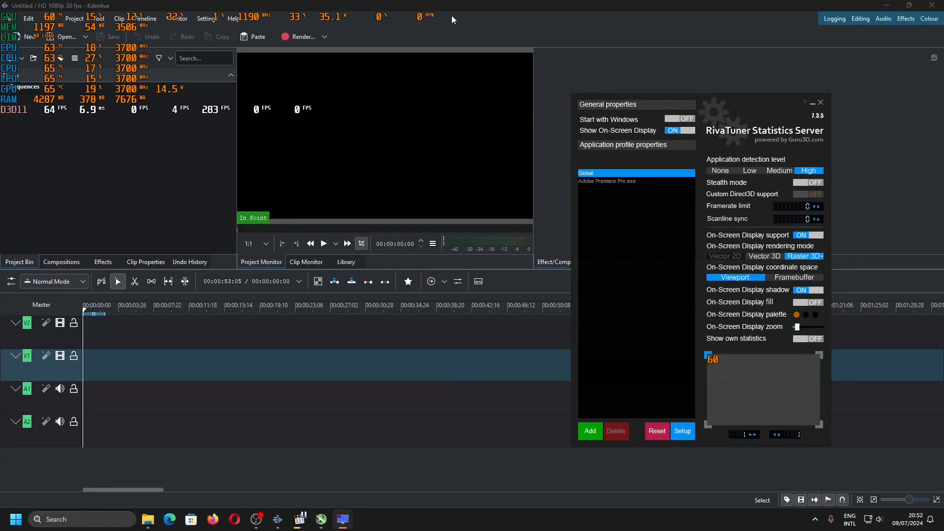
# Set the global Application detection level to None, check the overlay over Kdenlive, and close the RivaTuner Statistics Server window
pyautogui.click(727, 171)
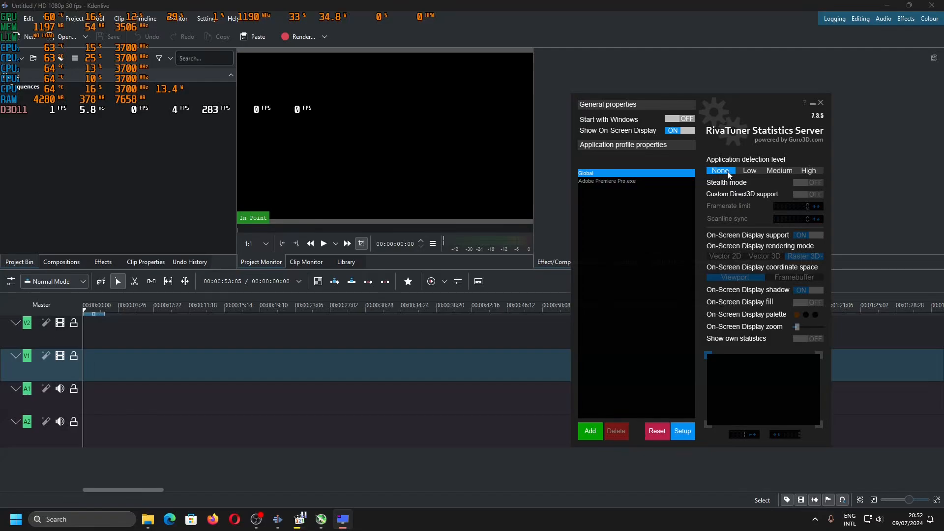
pyautogui.click(79, 211)
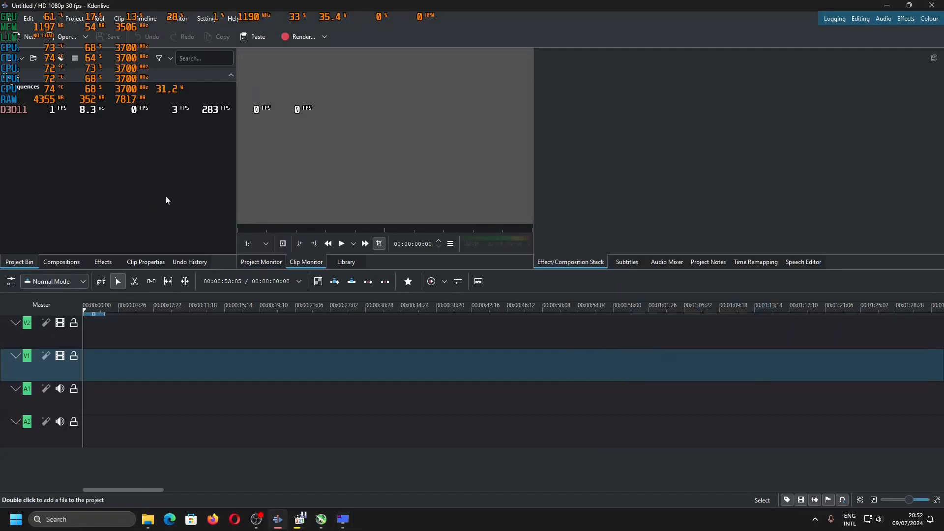
pyautogui.click(343, 519)
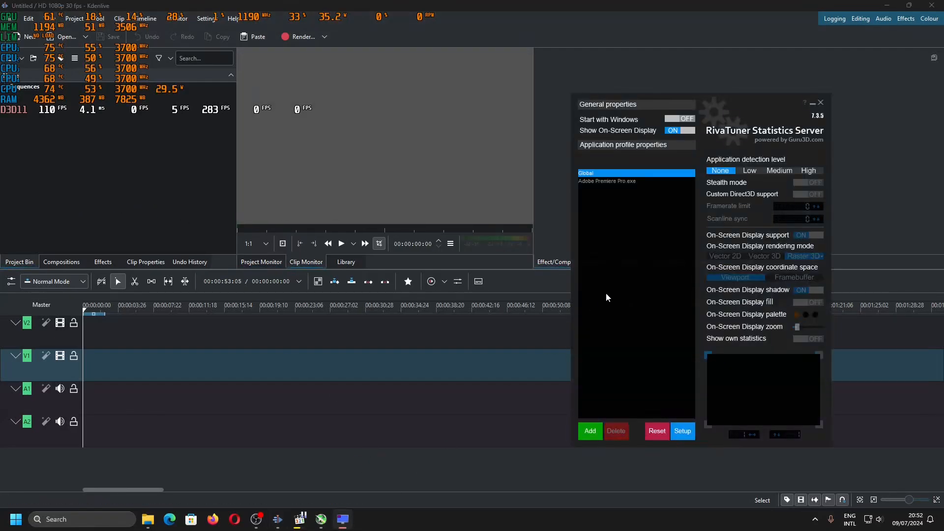
pyautogui.click(820, 102)
# Reopen RivaTuner Statistics Server, set the global Application detection level to Medium, and close its window
pyautogui.click(816, 519)
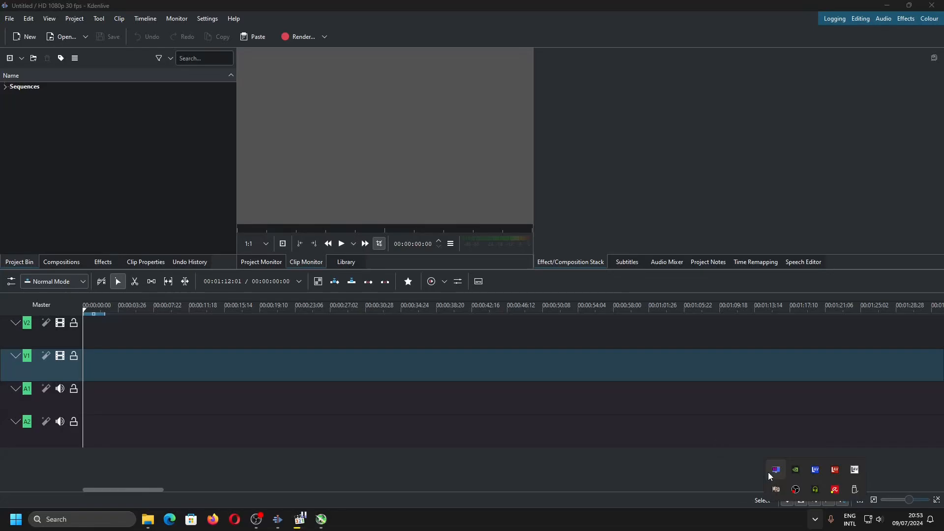
pyautogui.click(772, 472)
pyautogui.click(782, 171)
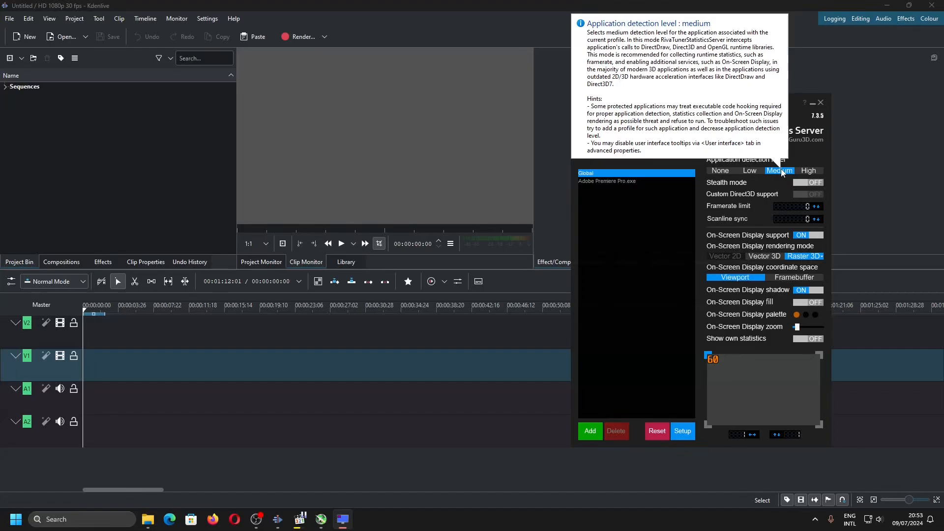
pyautogui.click(823, 104)
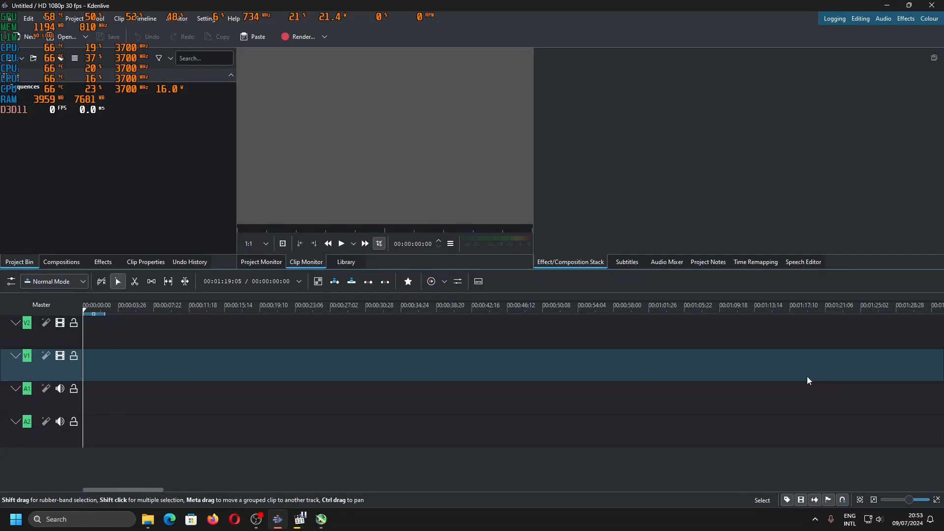
# Bring RivaTuner Statistics Server back up and set the global Application detection level to High
pyautogui.click(819, 523)
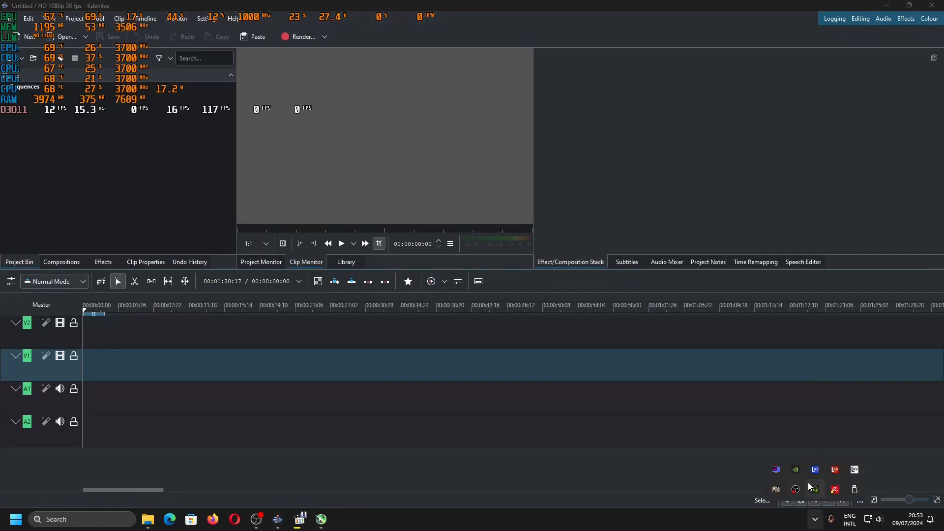
pyautogui.click(776, 469)
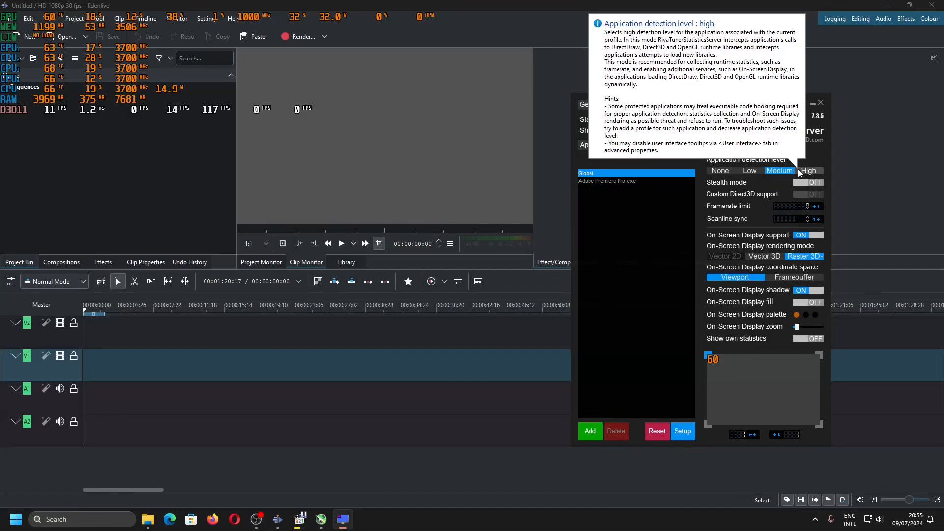
pyautogui.click(800, 172)
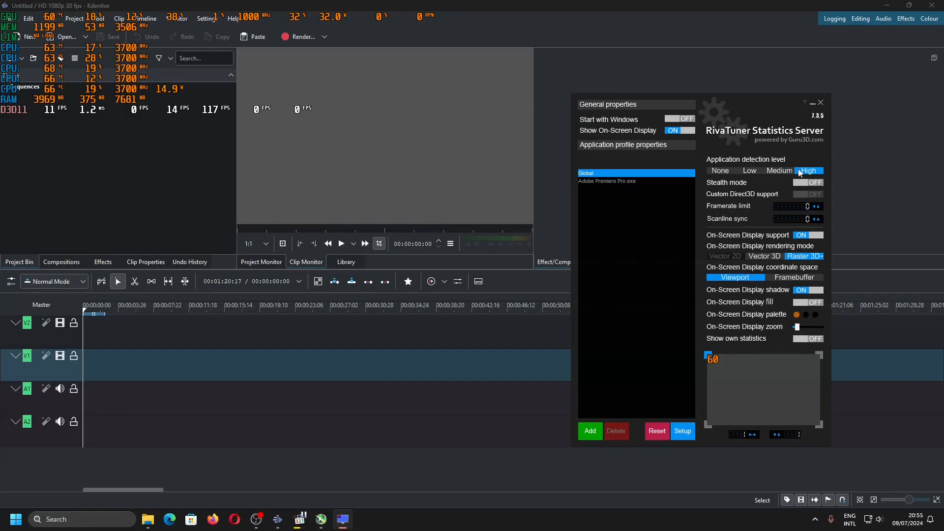
# Begin adding an application profile, and open the file location of the Media Player Classic executable through its Start menu shortcut
pyautogui.click(299, 519)
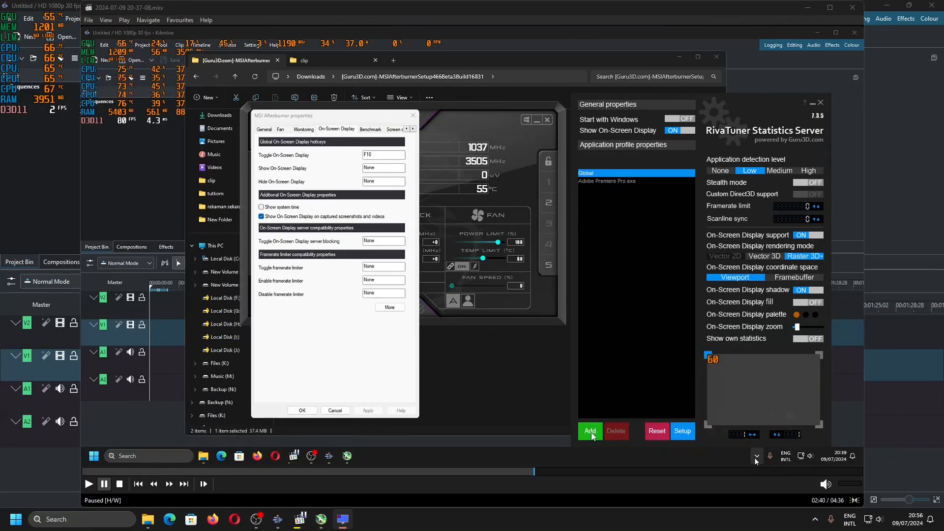
pyautogui.press('super')
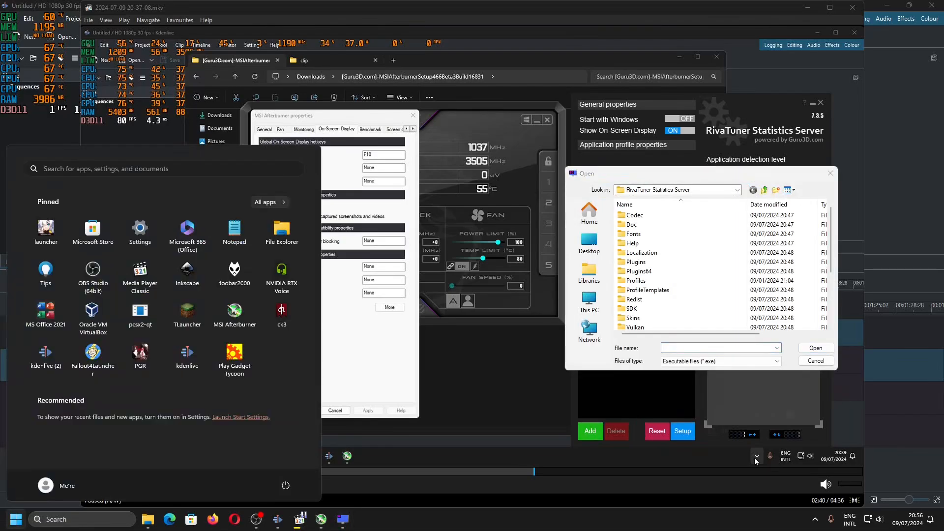
pyautogui.rightClick(130, 290)
pyautogui.click(148, 345)
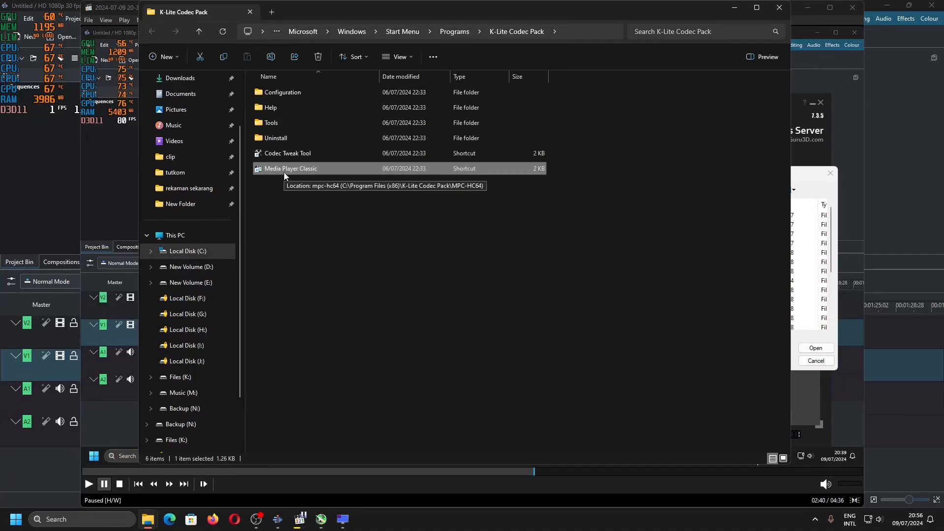
pyautogui.rightClick(296, 170)
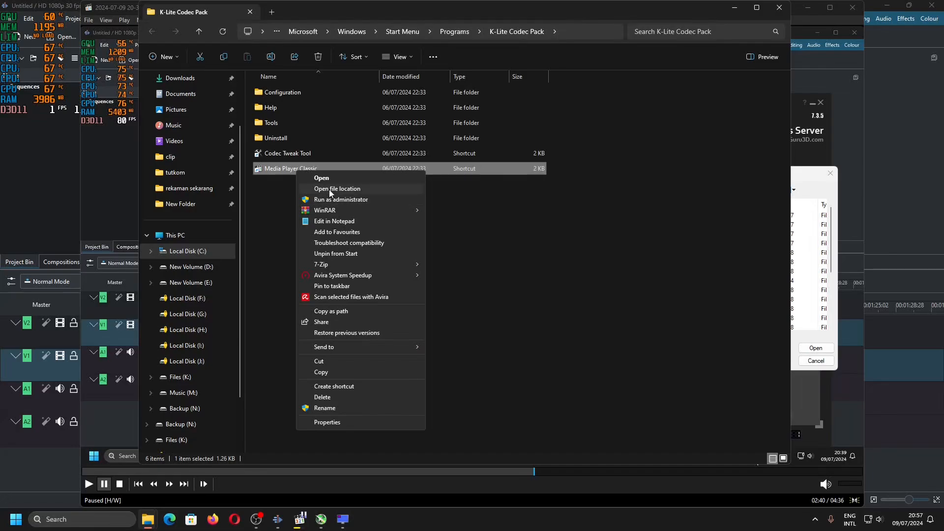
pyautogui.click(330, 189)
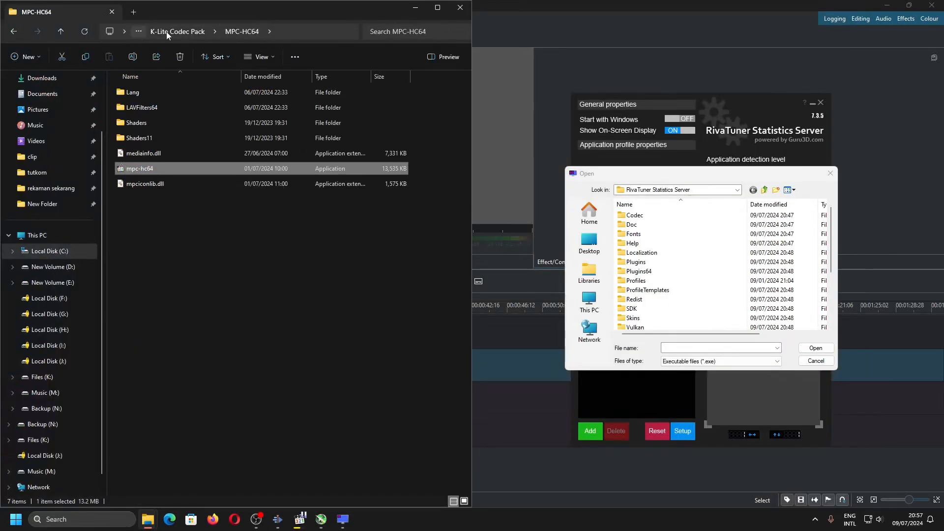
# Add mpc-hc64.exe from the K-Lite Codec Pack's MPC-HC64 folder as an application profile and close the RivaTuner Statistics Server window
pyautogui.click(311, 32)
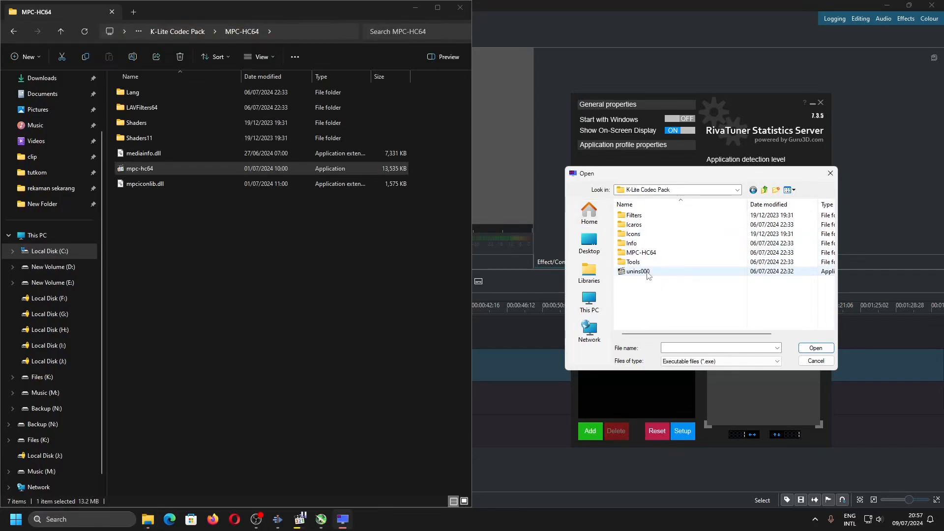
pyautogui.doubleClick(649, 252)
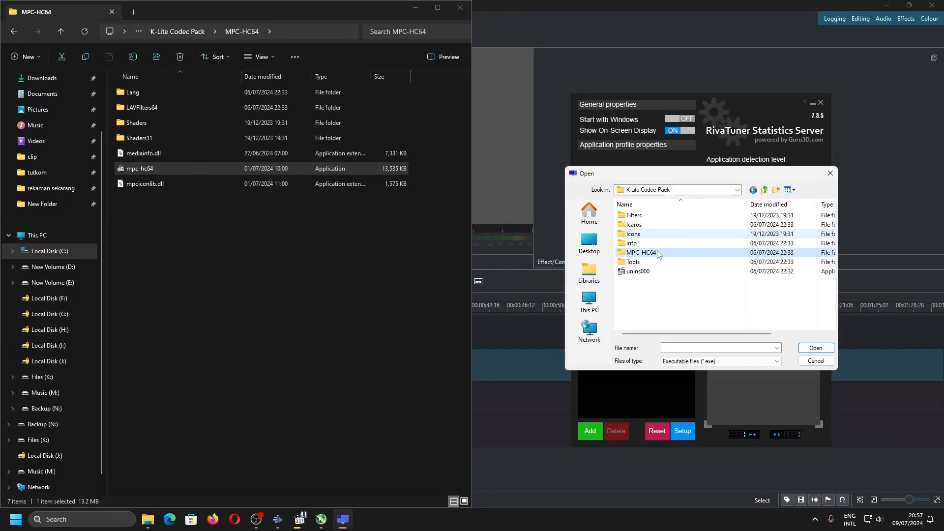
pyautogui.doubleClick(656, 253)
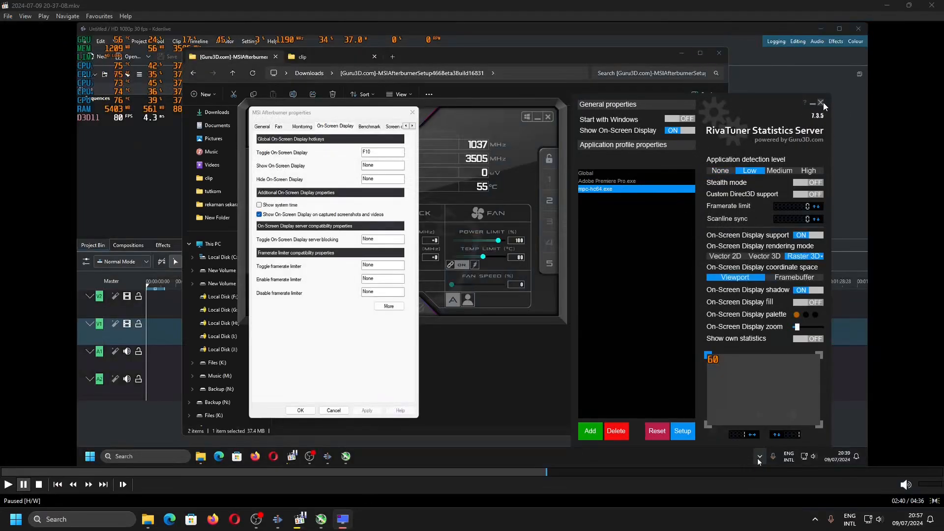
pyautogui.click(822, 103)
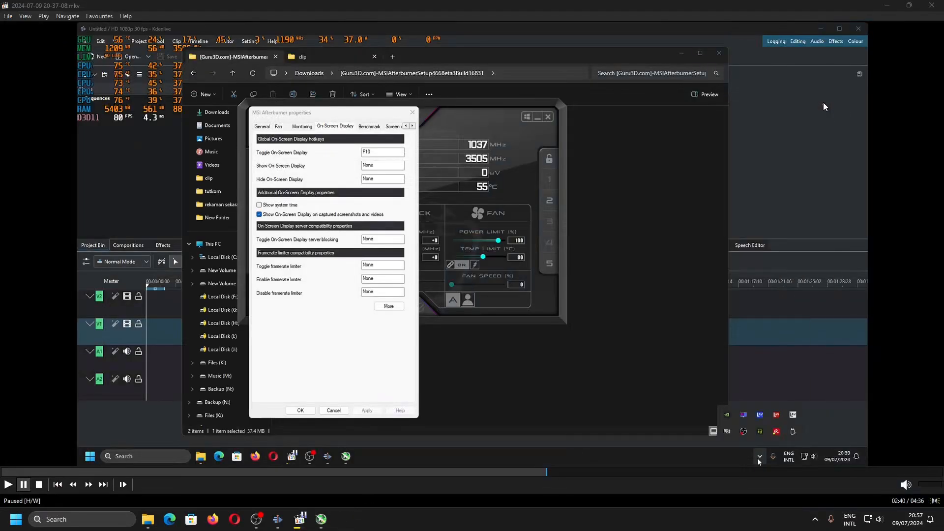